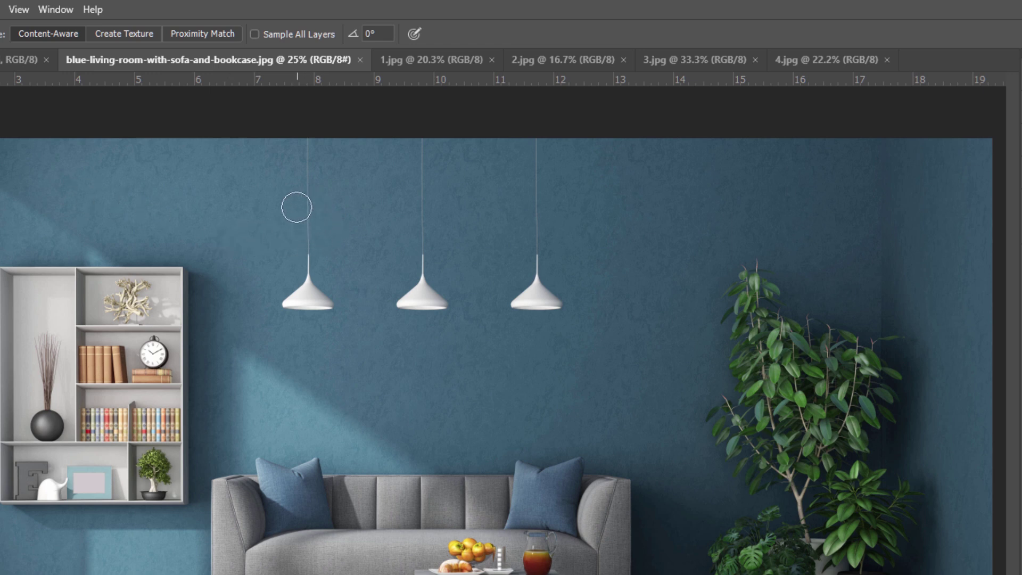
- Heal away the left, middle and right pendant lamps along with their cords
mouse_move(307, 147)
mouse_down()
mouse_move(314, 240)
mouse_move(307, 281)
mouse_move(284, 304)
mouse_move(340, 302)
mouse_up()
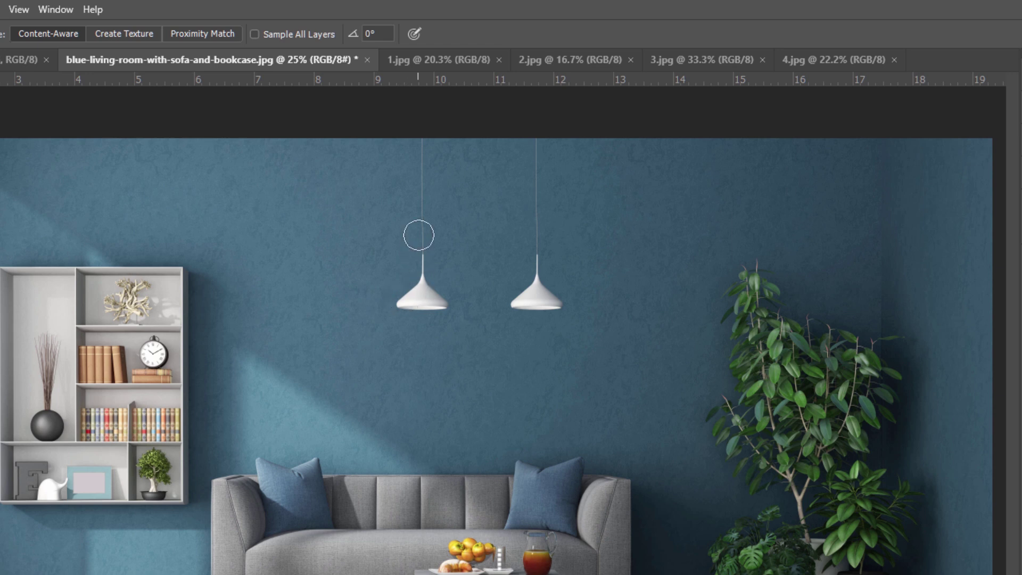
mouse_move(421, 141)
mouse_down()
mouse_move(420, 288)
mouse_move(402, 300)
mouse_move(447, 305)
mouse_up()
mouse_move(538, 144)
mouse_down()
mouse_move(524, 304)
mouse_move(551, 303)
mouse_move(537, 276)
mouse_up()
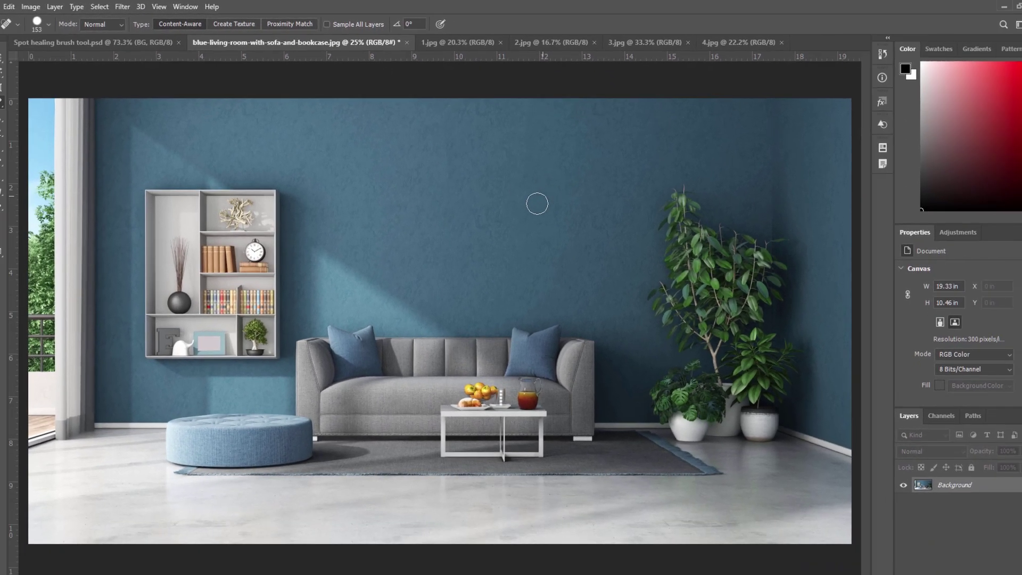
scroll(537, 204, down, 2)
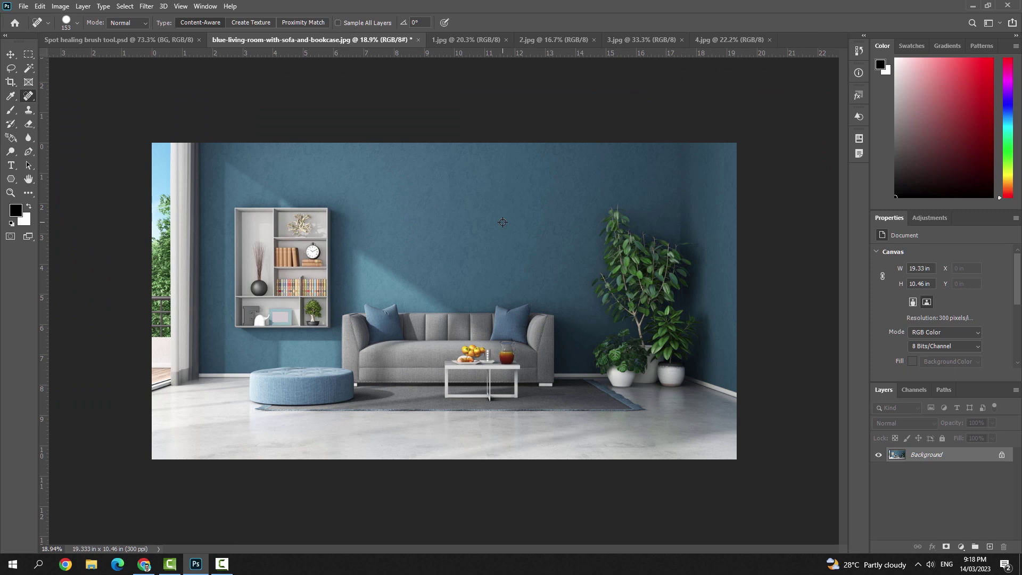
- In the brush preset picker, set Size to 182 px and Hardness to 81%
scroll(492, 241, up, 1)
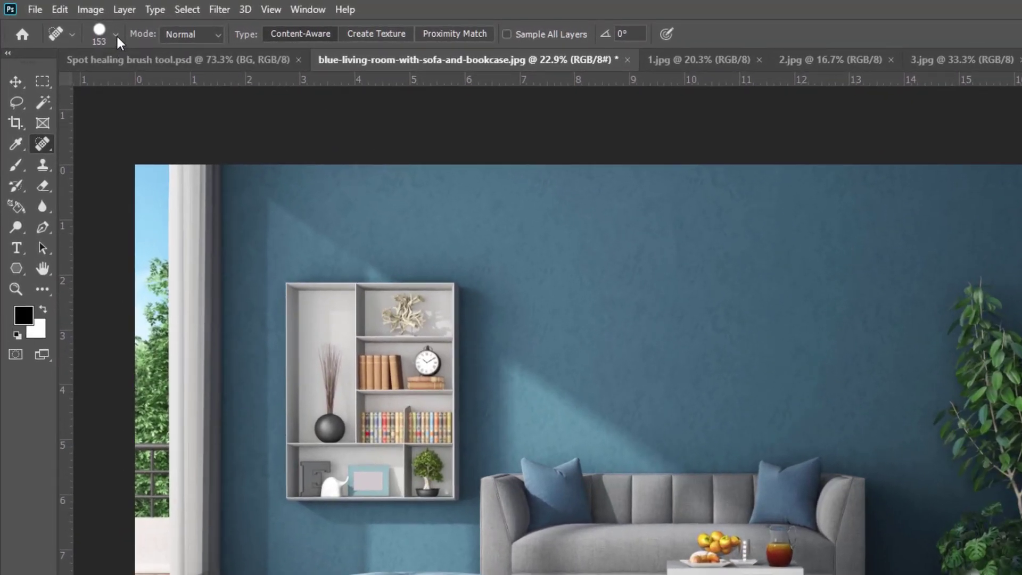
click(115, 35)
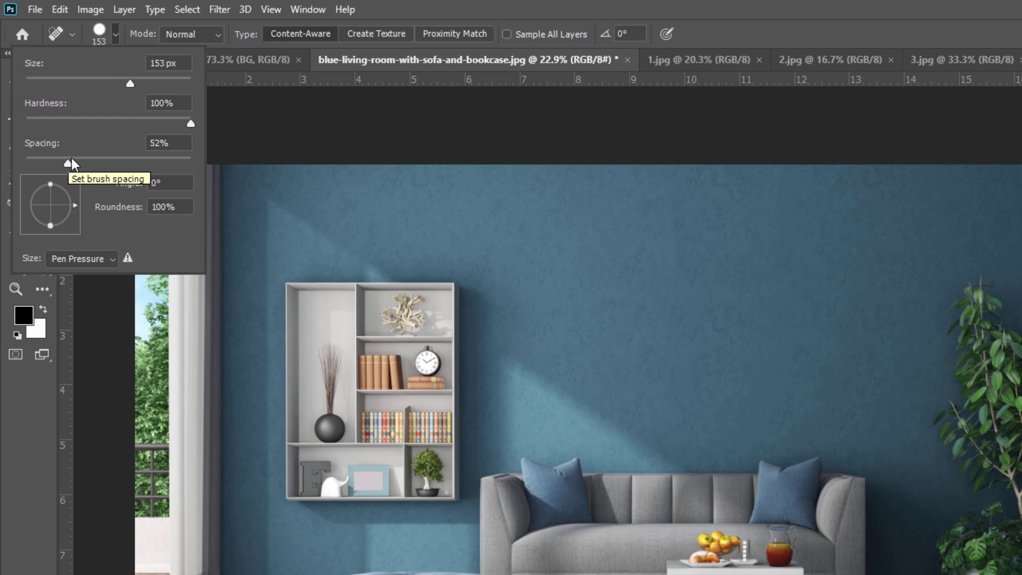
drag(136, 80, 191, 83)
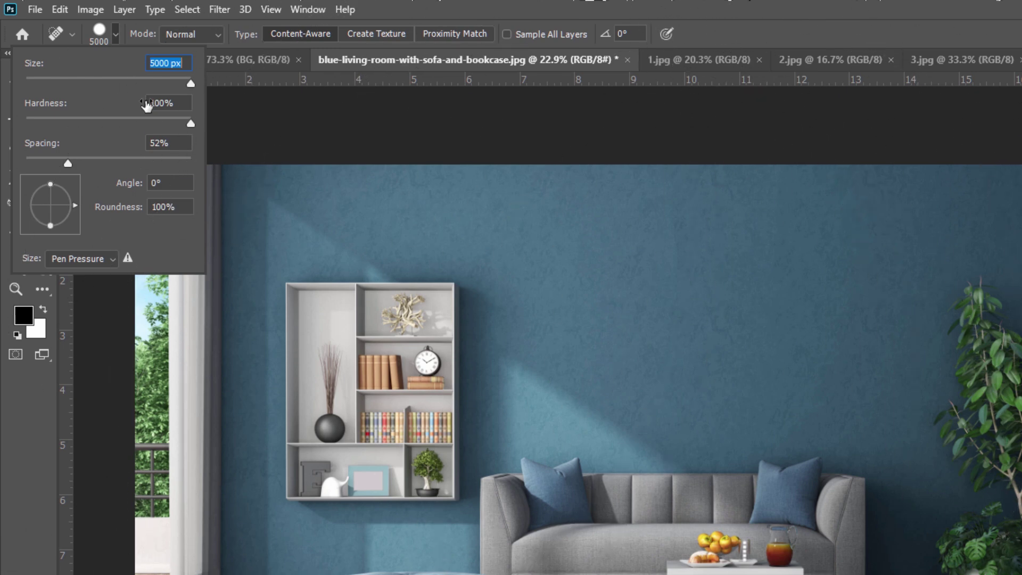
drag(194, 86, 121, 83)
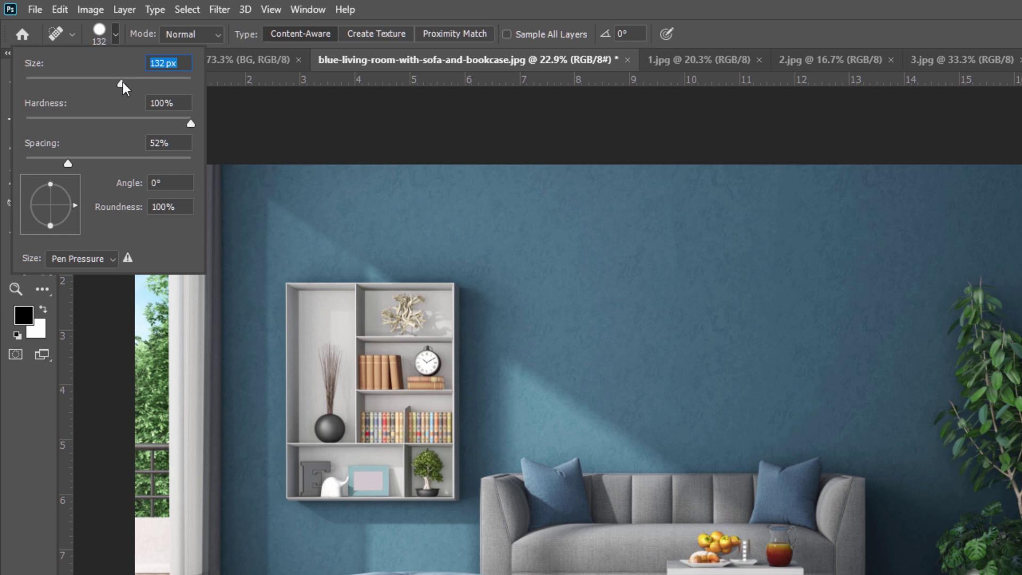
drag(126, 82, 143, 83)
drag(189, 124, 160, 124)
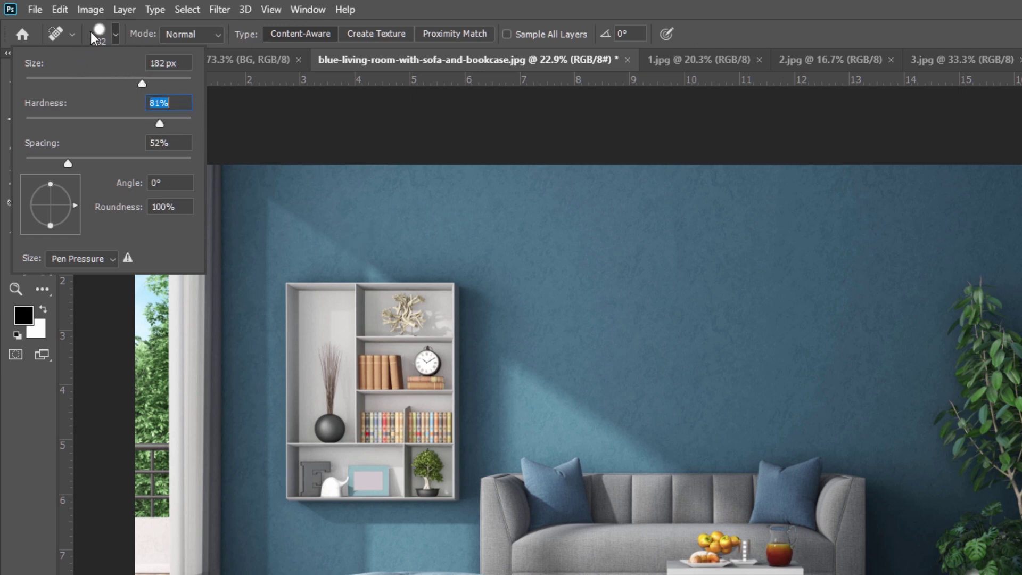
click(145, 35)
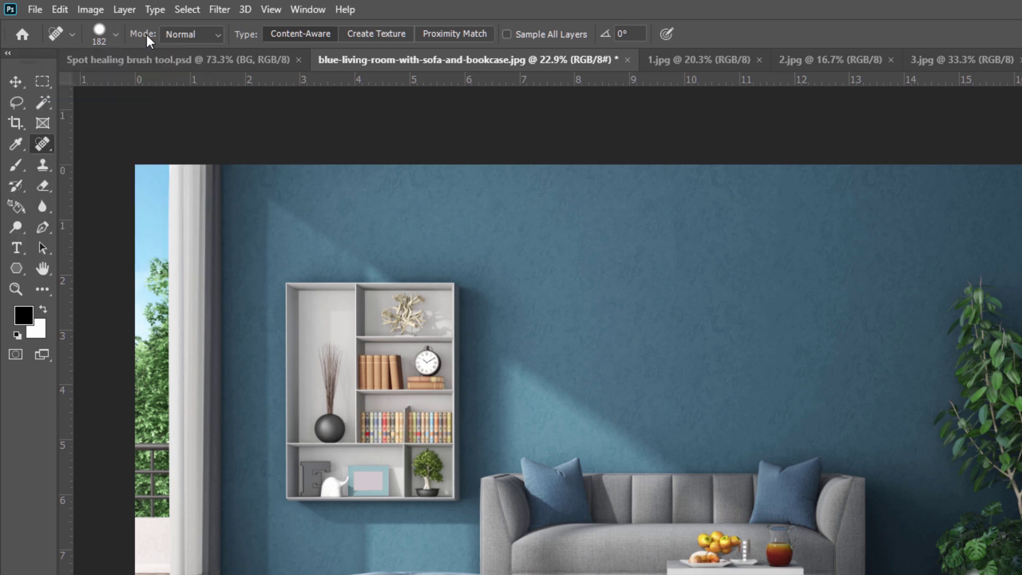
- Review the healing blend modes twice and keep Normal as the mode
click(181, 36)
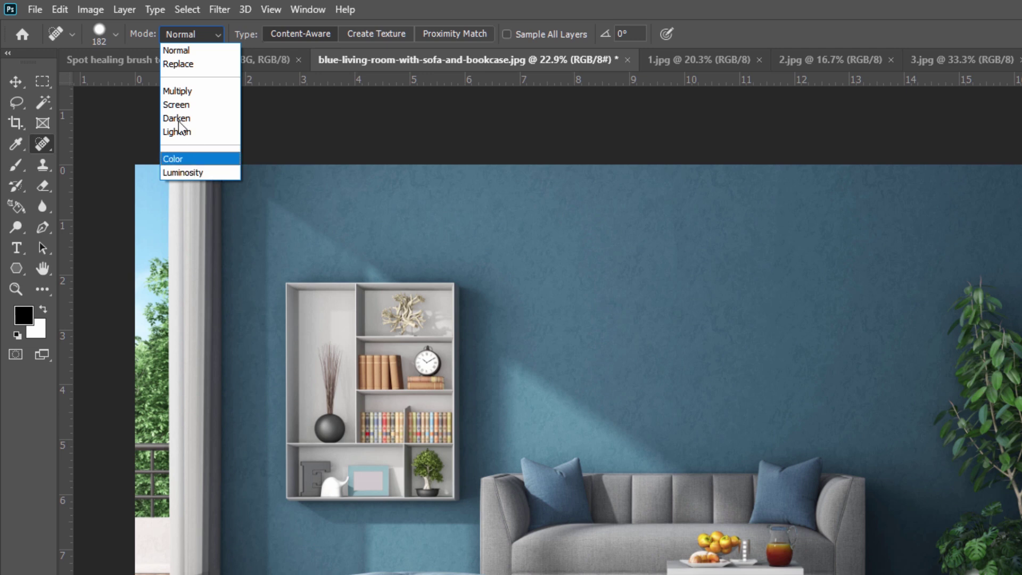
click(184, 51)
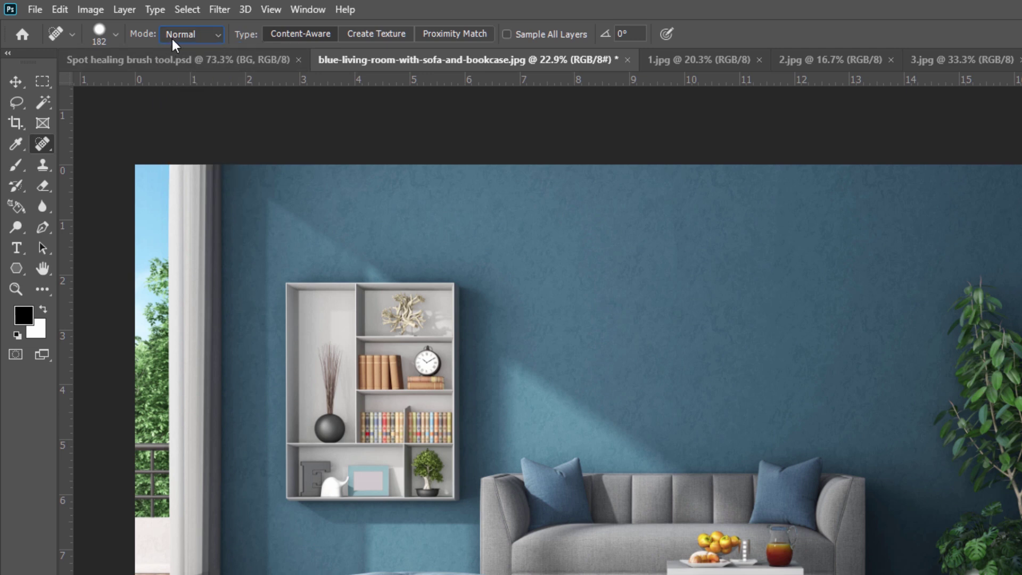
click(171, 40)
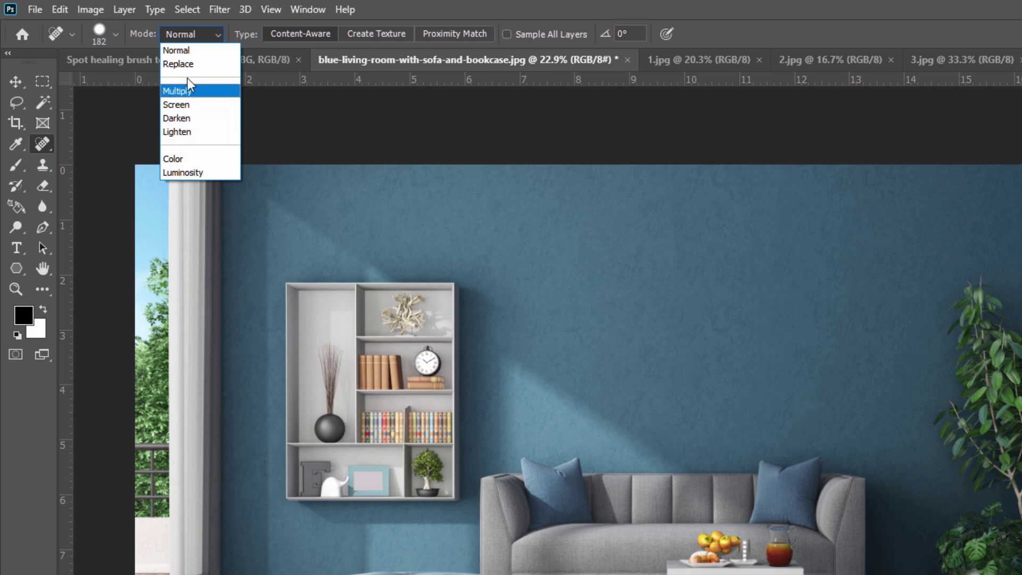
click(189, 48)
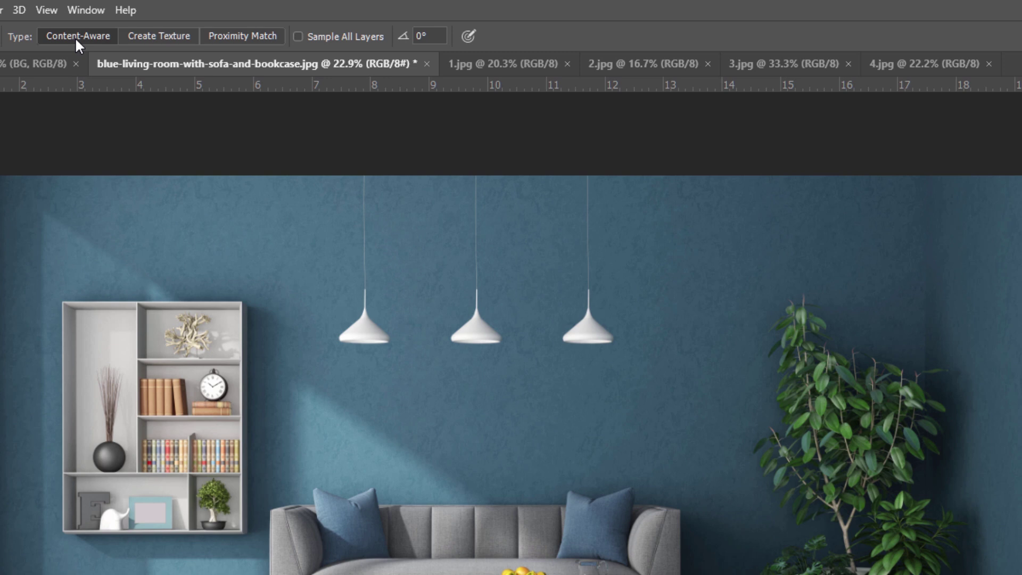
- Heal the left lamp with Content-Aware, the middle with Proximity Match, then choose Create Texture
mouse_move(375, 190)
mouse_down()
mouse_move(366, 316)
mouse_move(354, 333)
mouse_move(387, 335)
mouse_move(359, 334)
mouse_up()
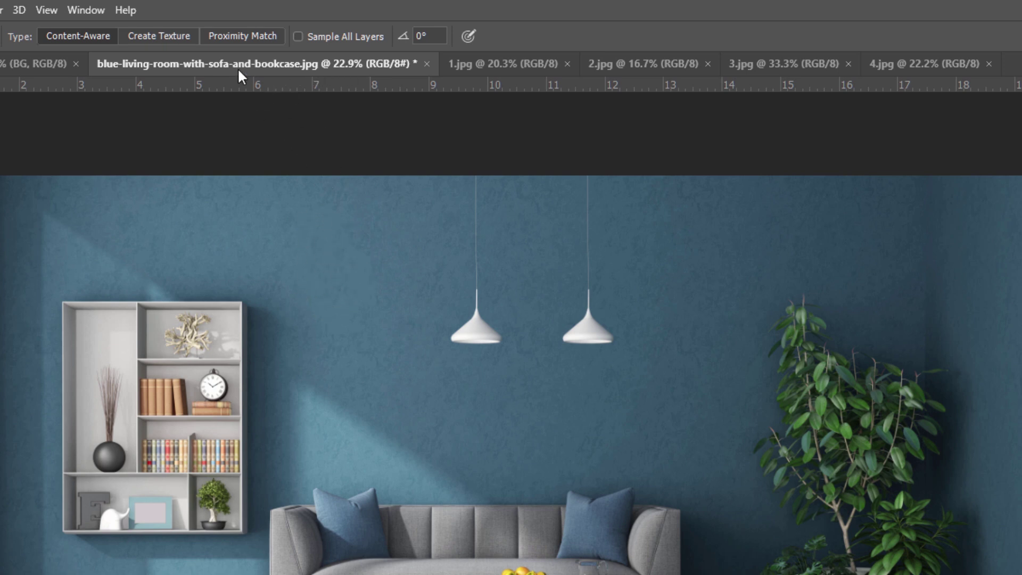
click(250, 36)
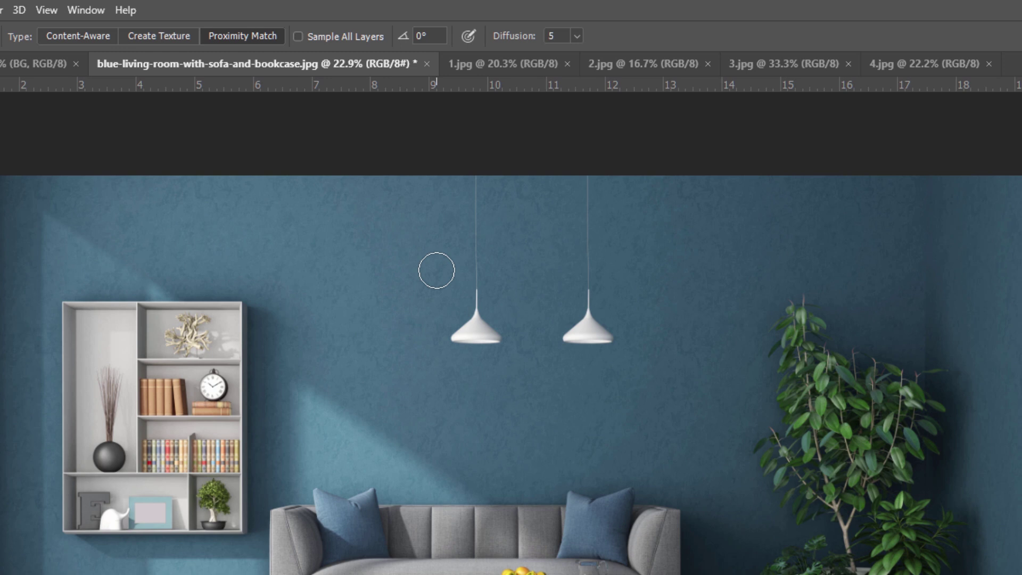
mouse_move(475, 180)
mouse_down()
mouse_move(483, 311)
mouse_move(465, 330)
mouse_move(500, 343)
mouse_up()
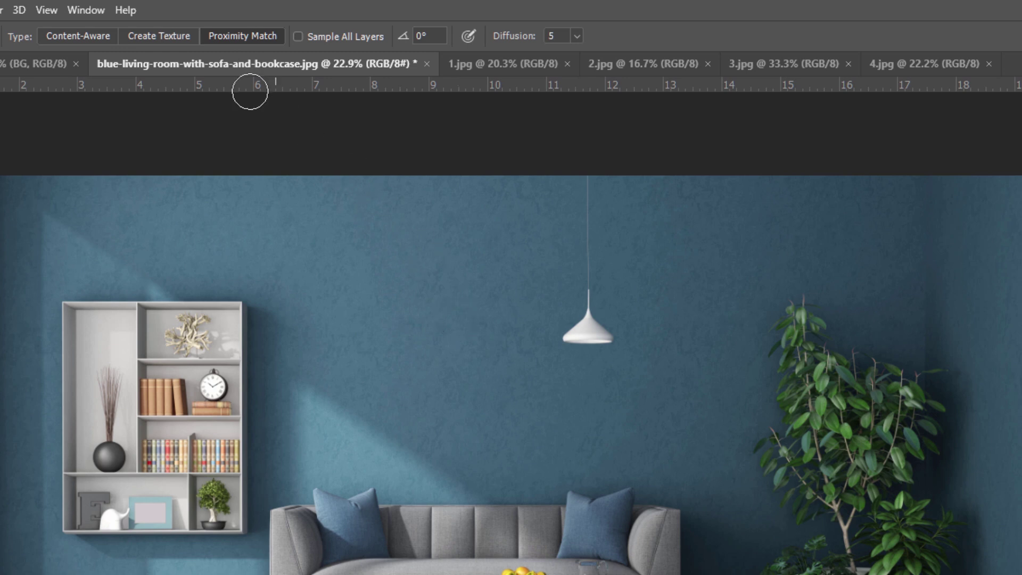
click(172, 37)
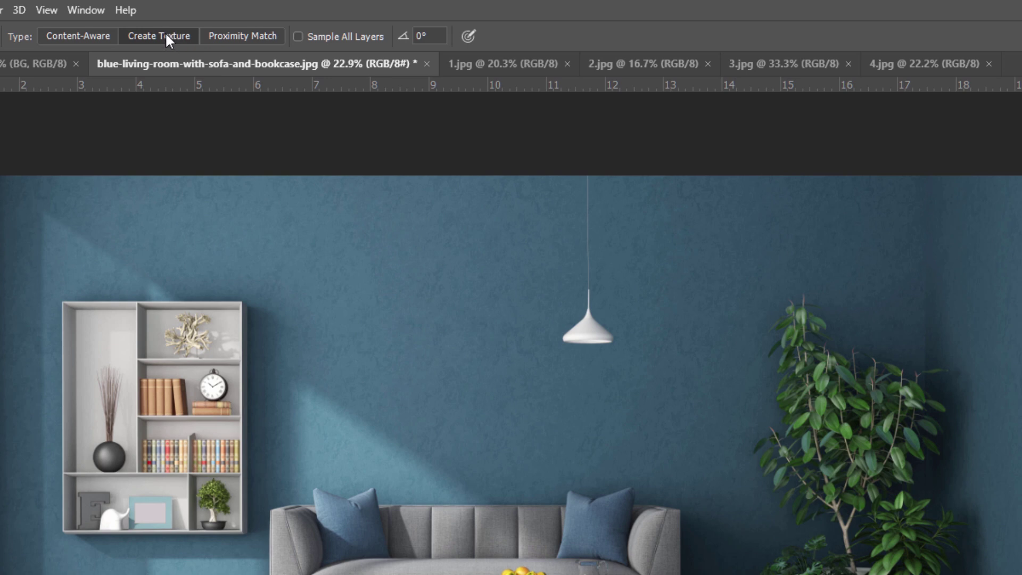
- Heal the right lamp with generated texture and unlock the Background layer
mouse_move(580, 185)
mouse_down()
mouse_move(599, 325)
mouse_move(579, 338)
mouse_move(591, 329)
mouse_move(568, 334)
mouse_up()
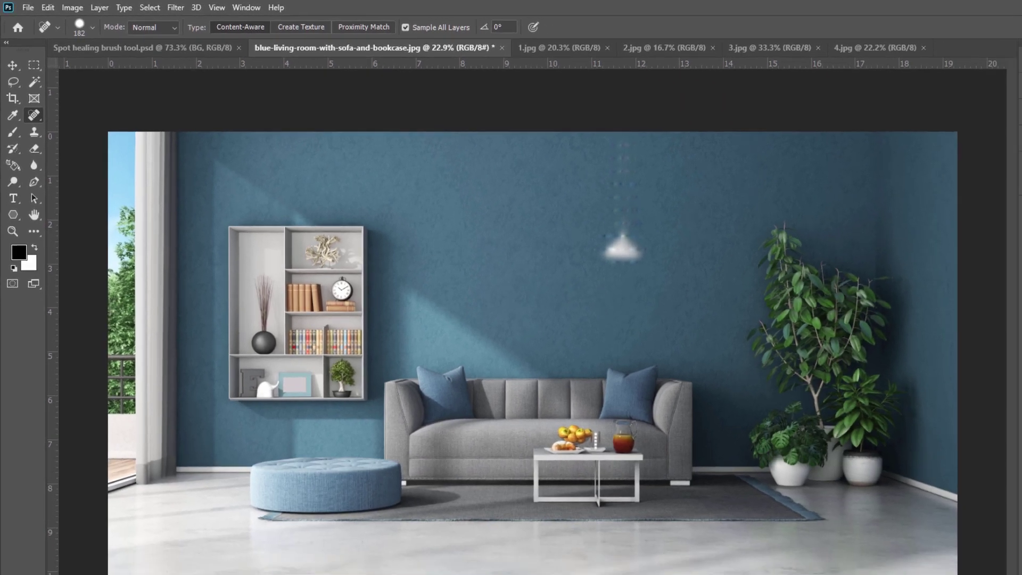
click(1006, 454)
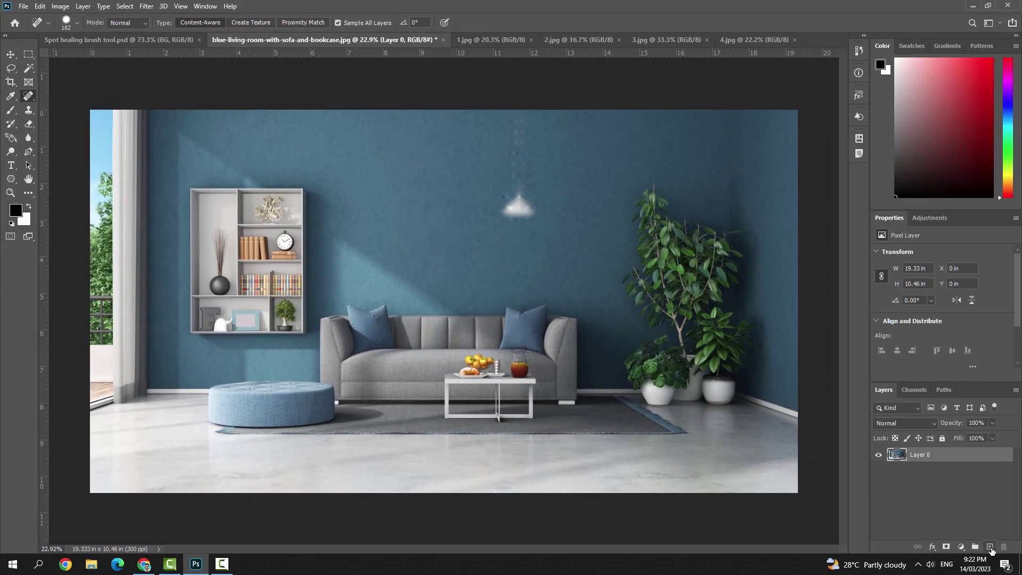
- Add an empty layer, heal the lamp smudge onto it, then revert the photo with F12
click(990, 548)
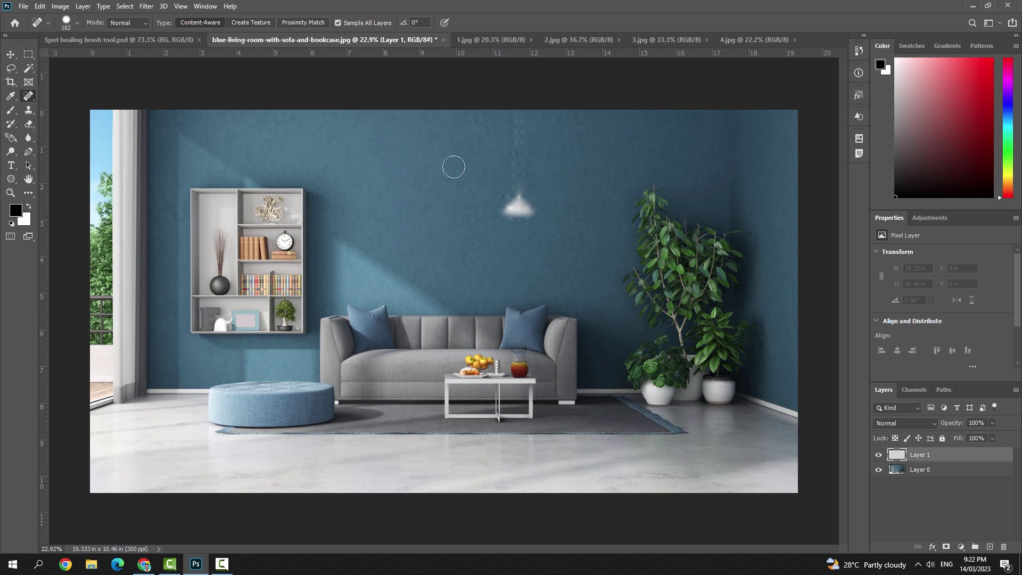
mouse_move(522, 165)
mouse_down()
mouse_move(530, 206)
mouse_move(520, 212)
mouse_up()
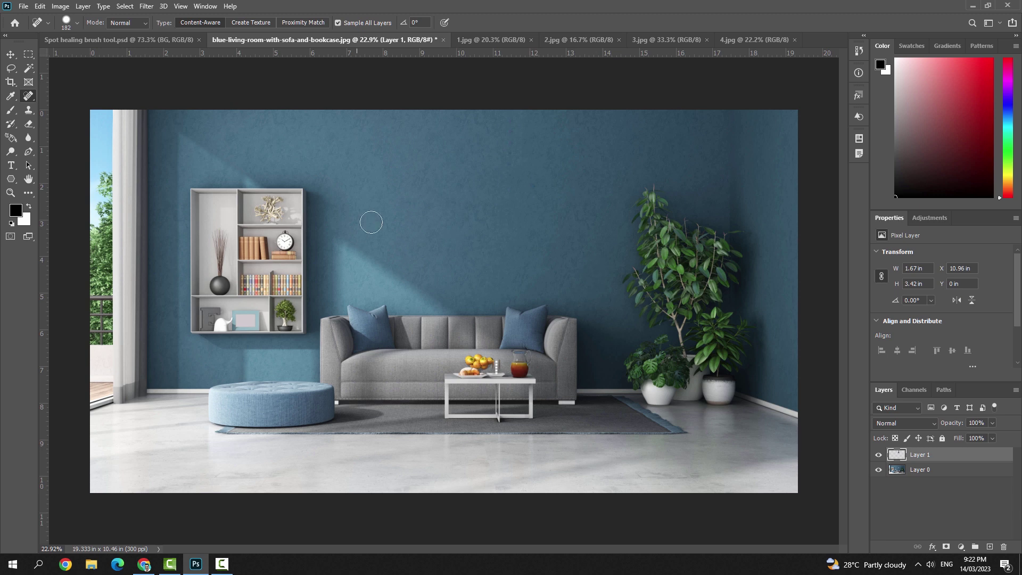
key(F12)
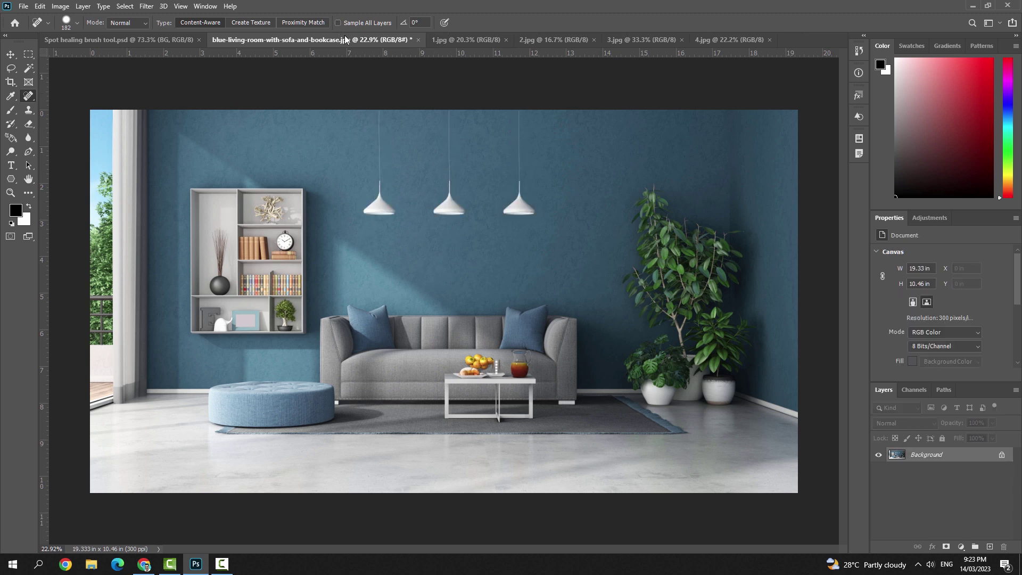
- Unlock the background as Layer 0, heal the right cord on a new Layer 1, then delete Layer 1
click(1000, 456)
click(990, 548)
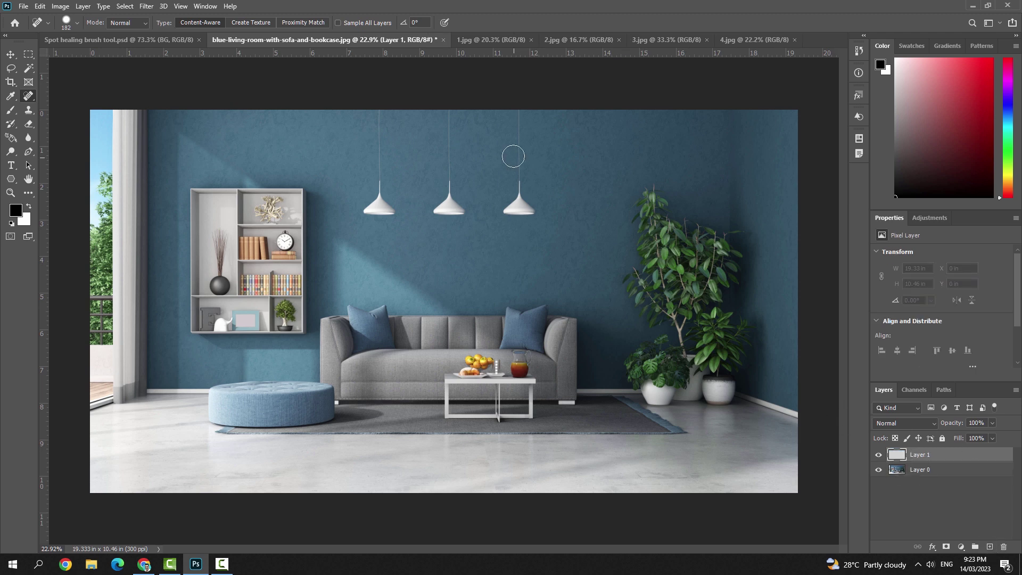
mouse_move(520, 112)
mouse_down()
mouse_move(521, 188)
mouse_move(509, 207)
mouse_move(533, 209)
mouse_up()
key(Delete)
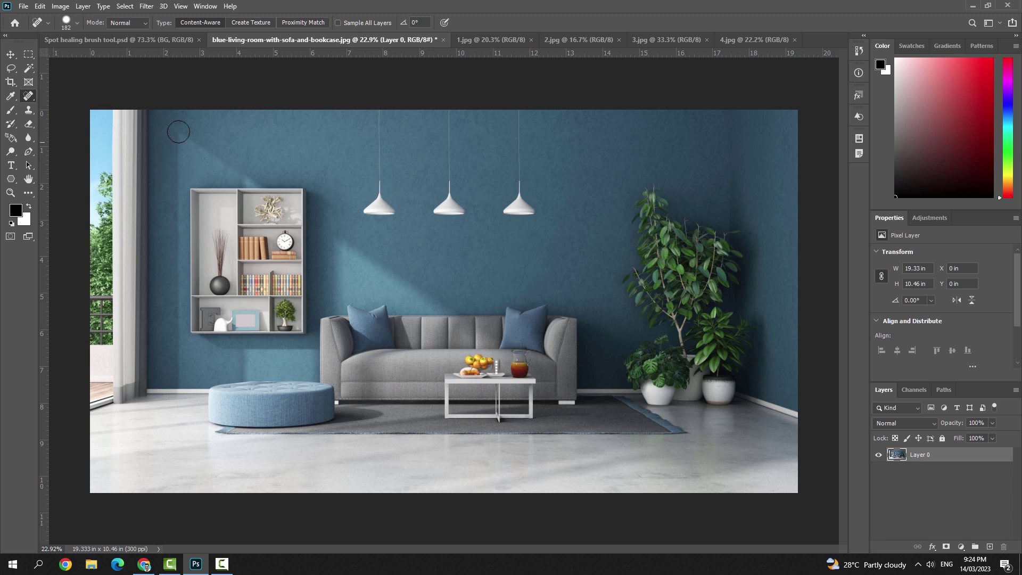
- Choose the Spot Healing Brush Tool from the healing tools flyout
click(123, 40)
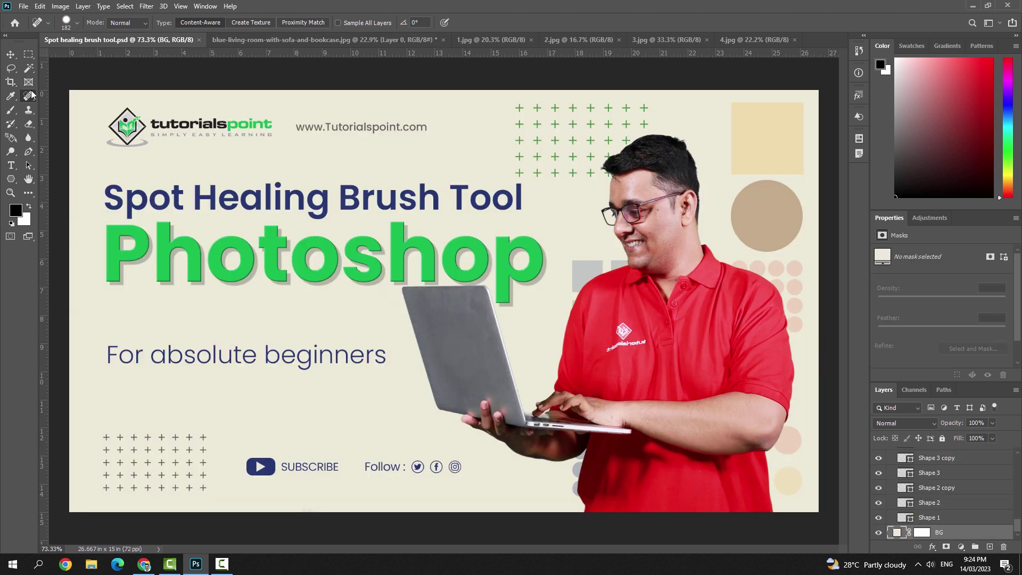
right_click(30, 97)
click(46, 97)
- In the blue living-room photo, paint out all three pendant lamps and their cords
click(254, 40)
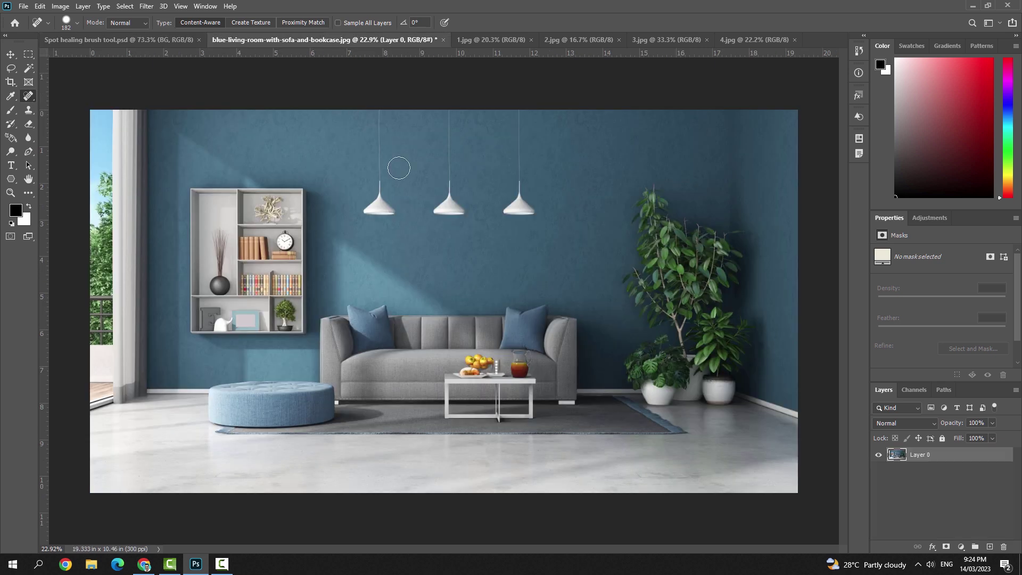
mouse_move(375, 114)
mouse_down()
mouse_move(378, 213)
mouse_move(368, 212)
mouse_move(392, 213)
mouse_up()
drag(451, 114, 456, 211)
mouse_move(513, 114)
mouse_down()
mouse_move(509, 213)
mouse_move(530, 213)
mouse_up()
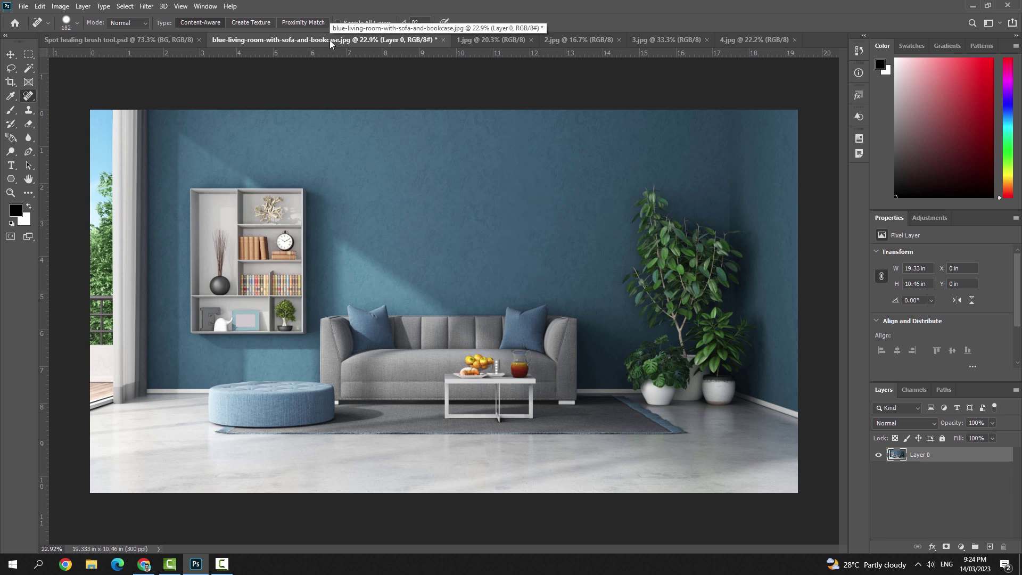
click(472, 39)
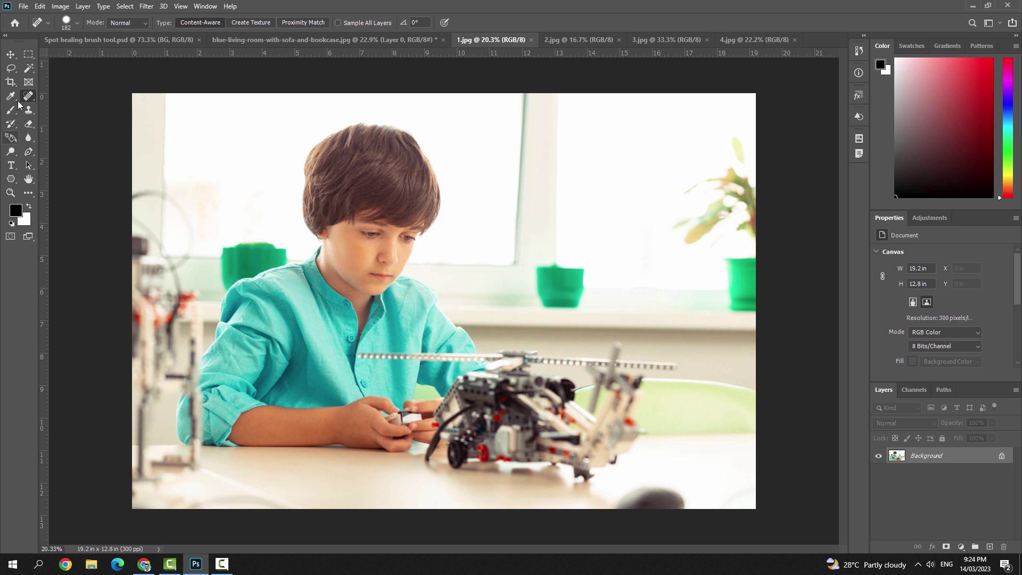
- Paint out the green pot on the windowsill in 1.jpg and touch up the leftover spot
mouse_move(548, 273)
mouse_down()
mouse_move(538, 270)
mouse_move(581, 277)
mouse_move(580, 296)
mouse_move(546, 294)
mouse_move(564, 284)
mouse_move(546, 307)
mouse_move(886, 381)
mouse_move(883, 389)
mouse_up()
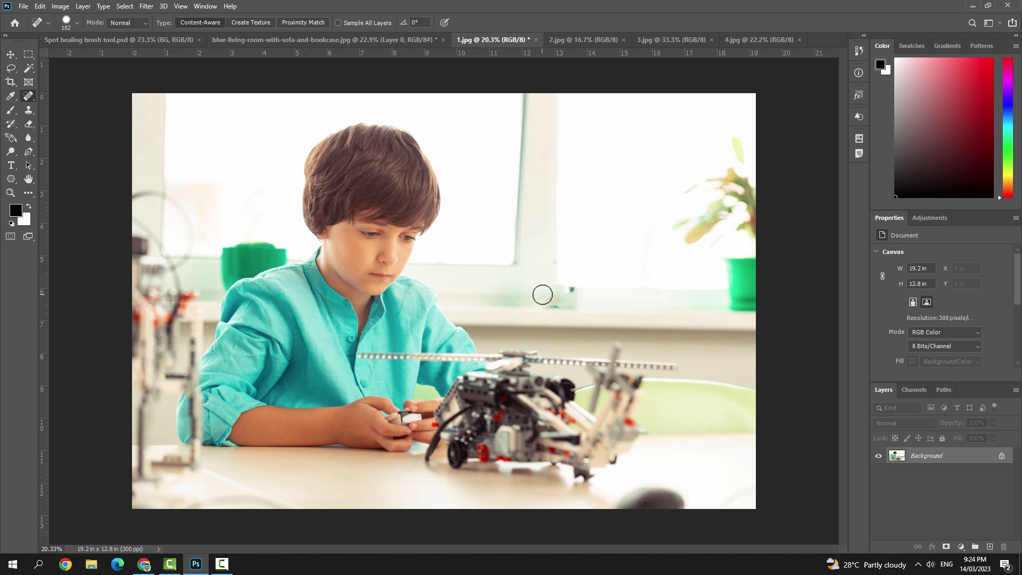
mouse_move(543, 292)
mouse_down()
mouse_move(571, 299)
mouse_move(552, 303)
mouse_up()
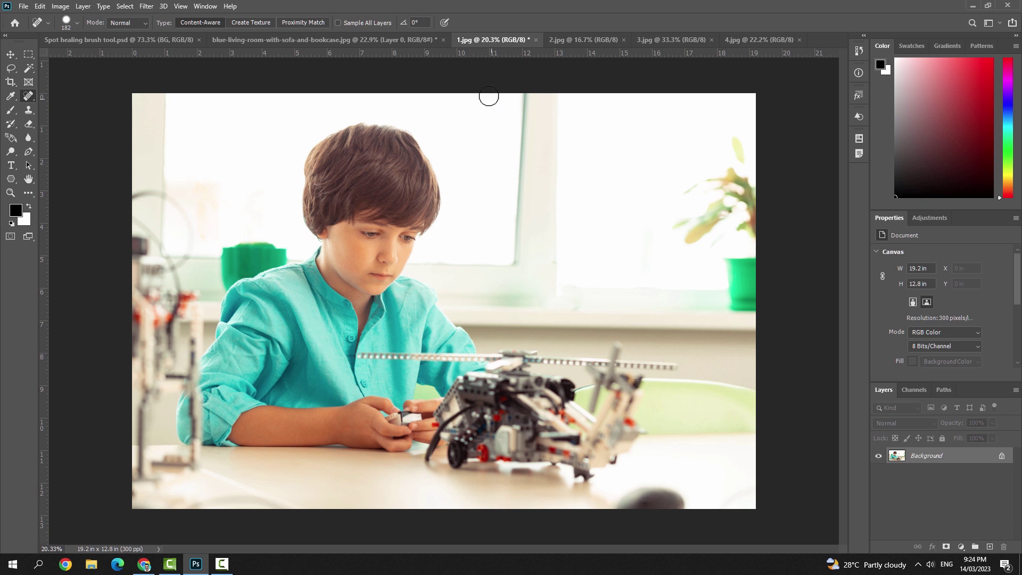
- In 2.jpg, heal away the phone on the grey sofa cushion, then move to 3.jpg
click(575, 42)
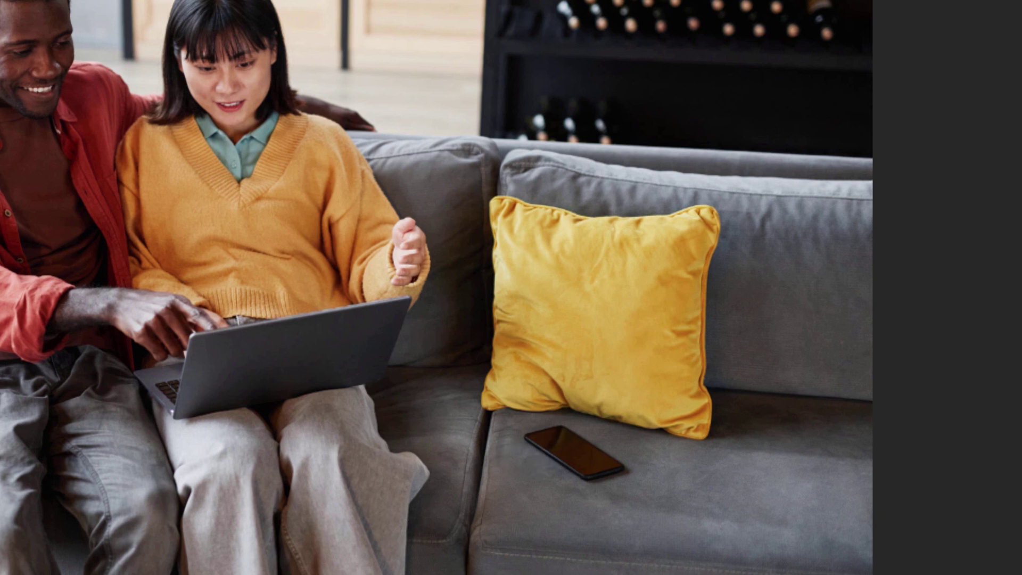
mouse_move(538, 440)
mouse_down()
mouse_move(576, 435)
mouse_move(615, 470)
mouse_move(574, 470)
mouse_move(545, 448)
mouse_move(577, 464)
mouse_up()
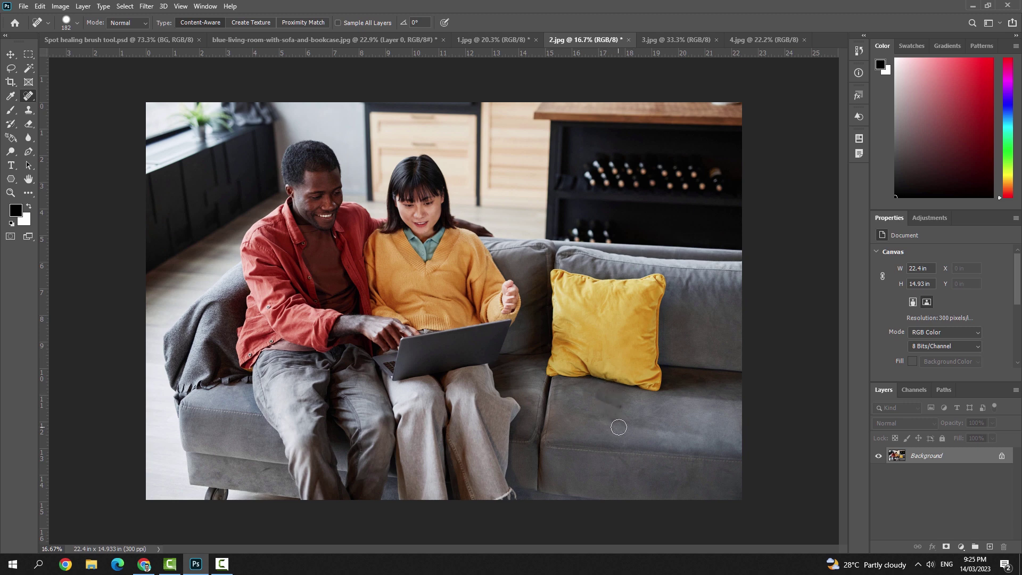
key(ctrl+Tab)
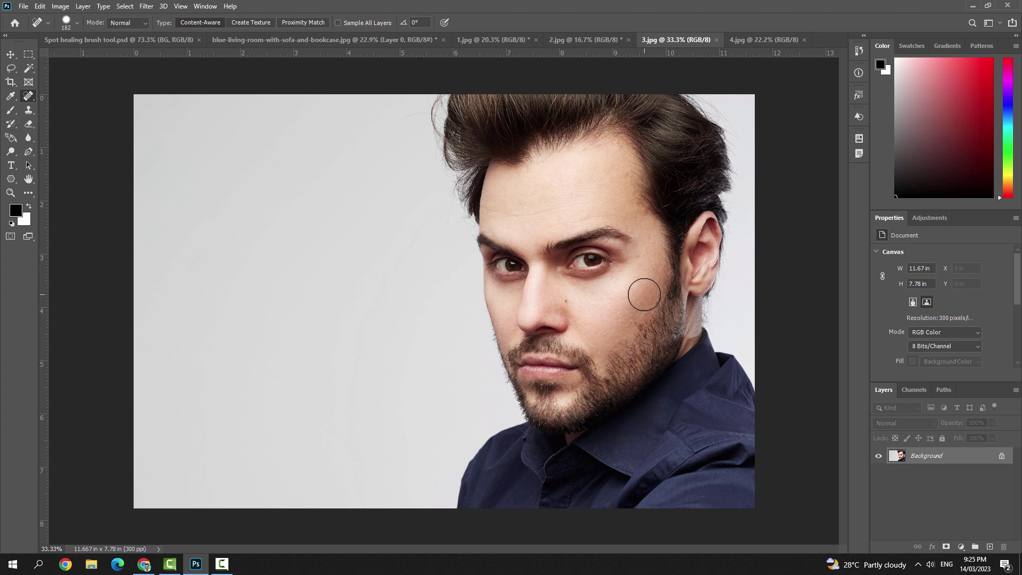
- Zoom into the face, shrink the brush with [ and ], and heal the mole beside the nose
scroll(644, 295, up, 5)
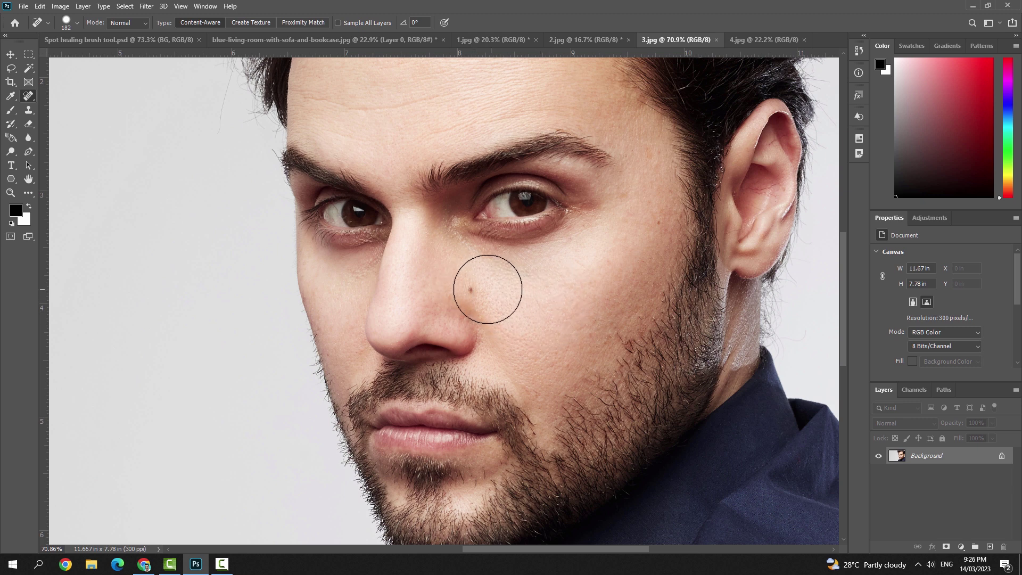
click(77, 24)
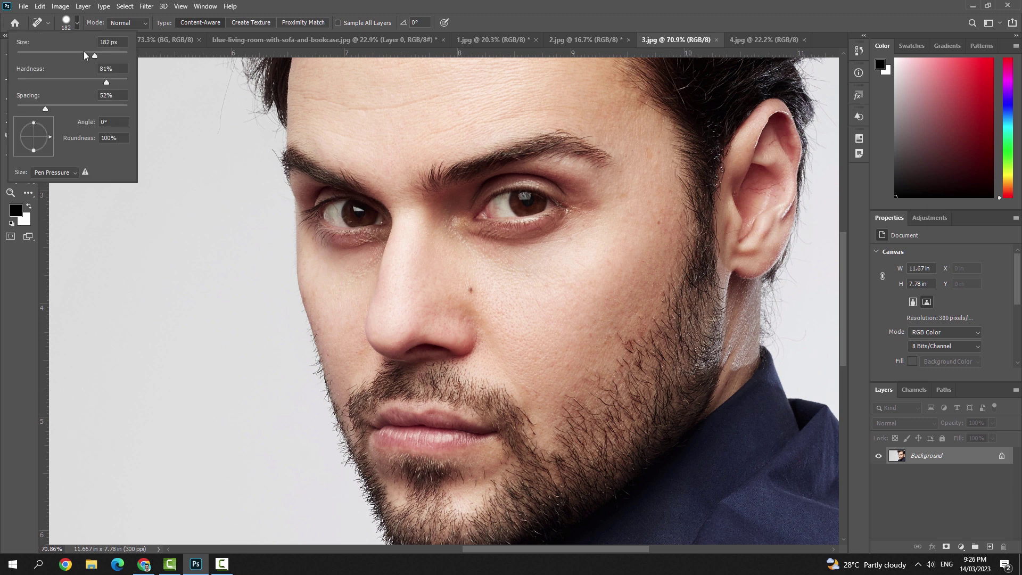
key(Return)
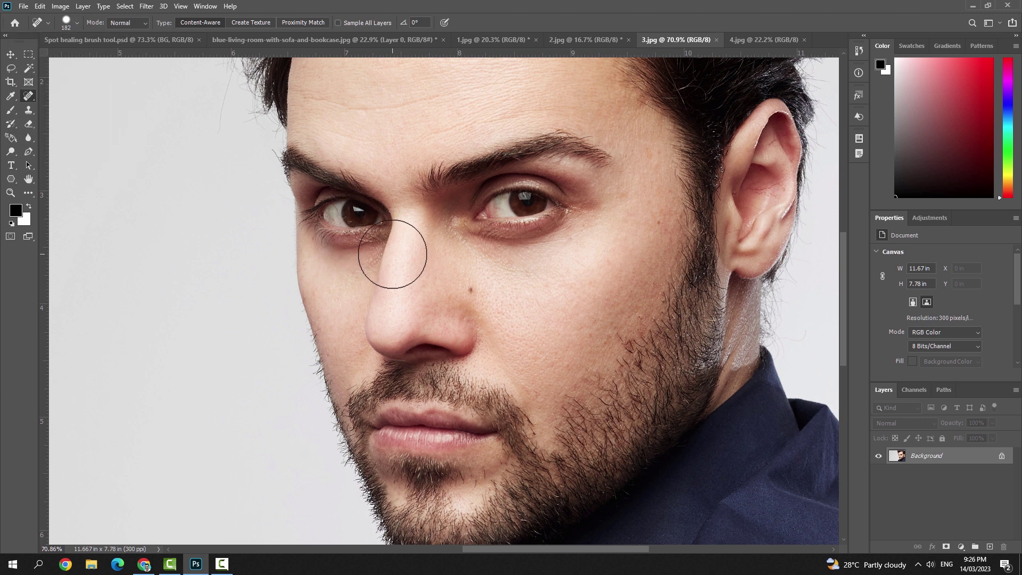
key(bracketleft)
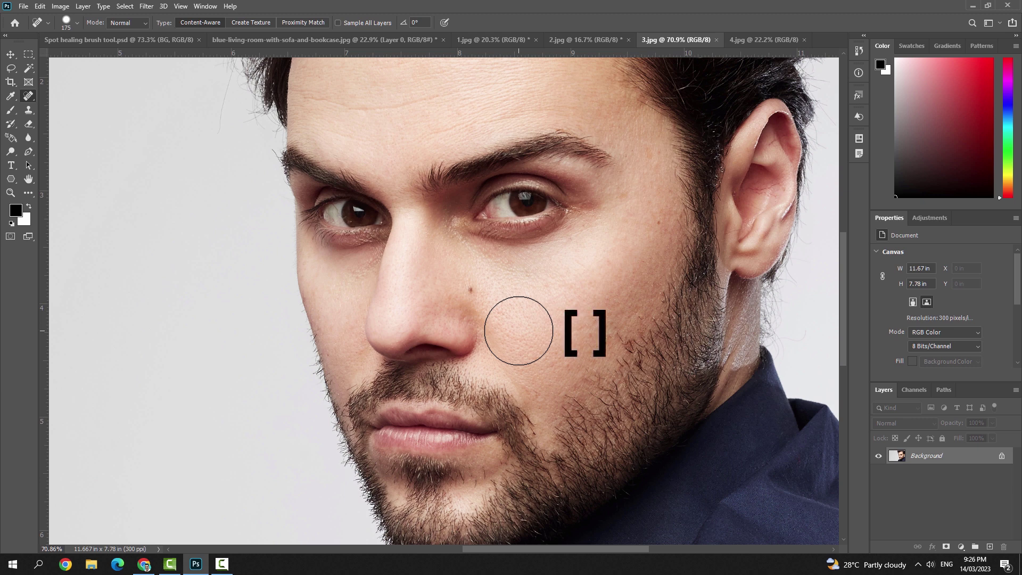
key(bracketleft)
key(bracketleft)
key(bracketright)
key(bracketright)
key(bracketright)
key(bracketright)
key(bracketleft)
key(bracketleft)
key(bracketleft)
key(bracketleft)
key(bracketleft)
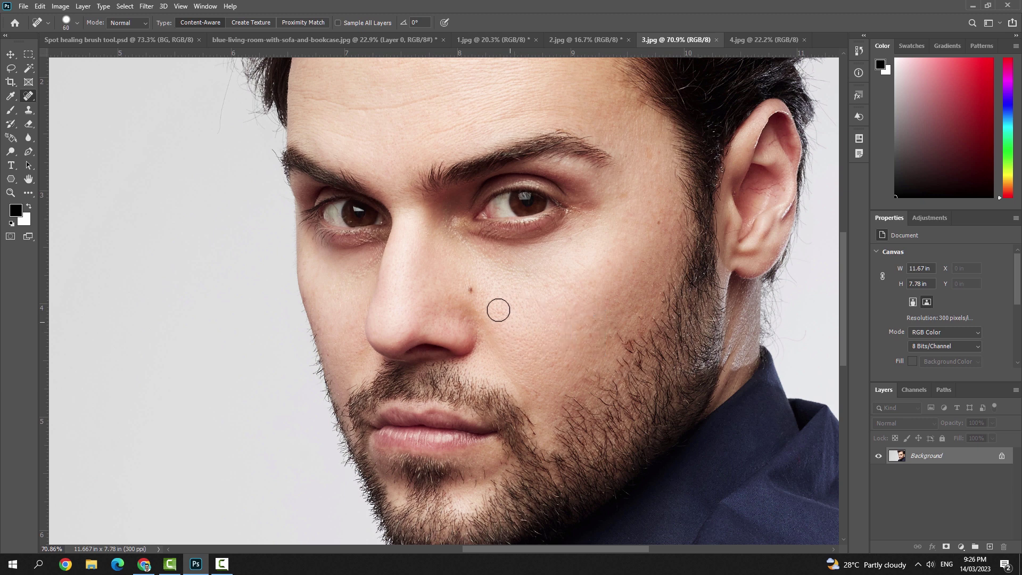
click(471, 289)
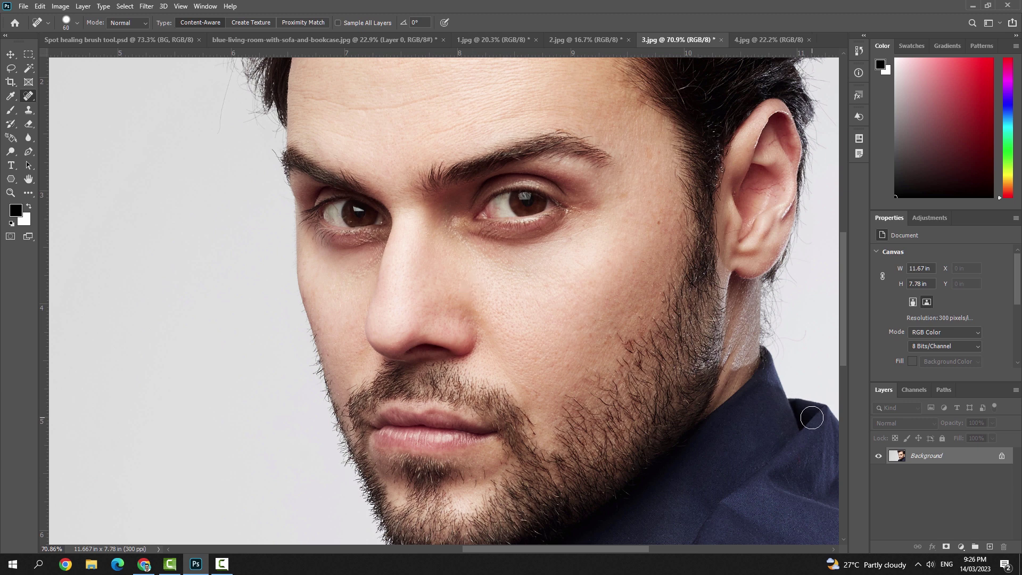
scroll(655, 296, down, 5)
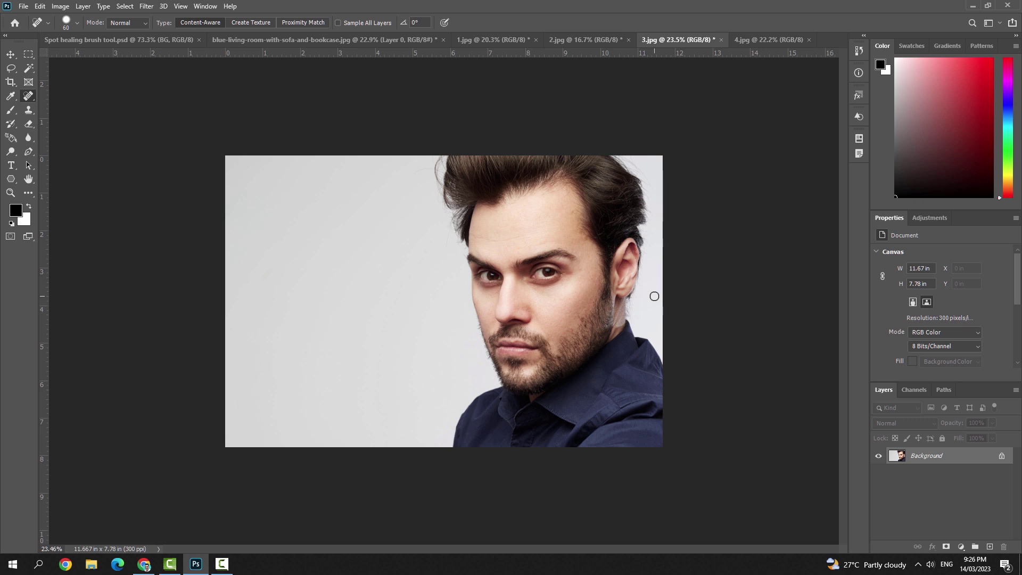
scroll(709, 316, up, 2)
scroll(708, 318, down, 1)
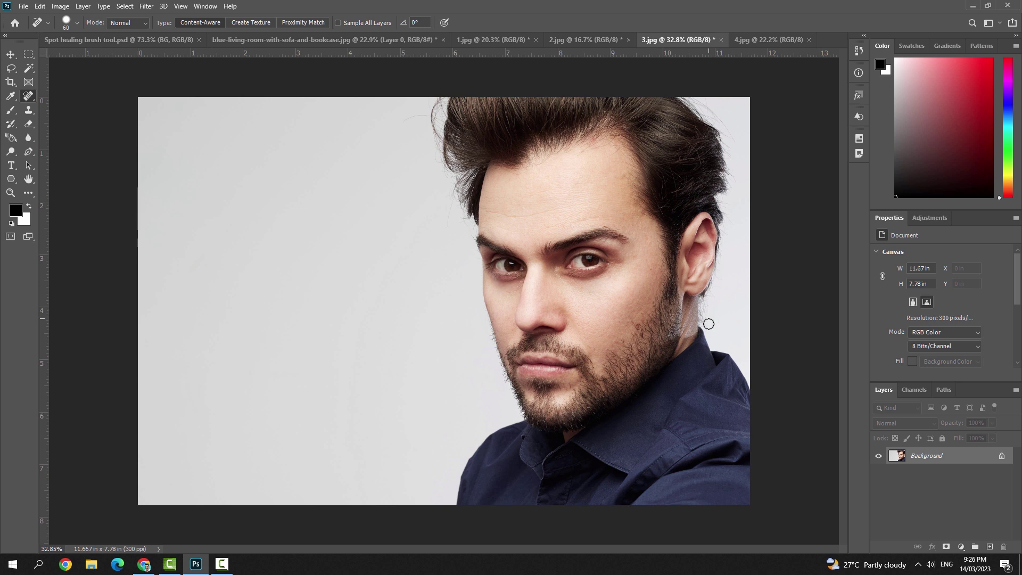
- Switch to the 4.jpg photo and keep the Spot Healing Brush Tool selected
click(760, 42)
scroll(406, 254, down, 2)
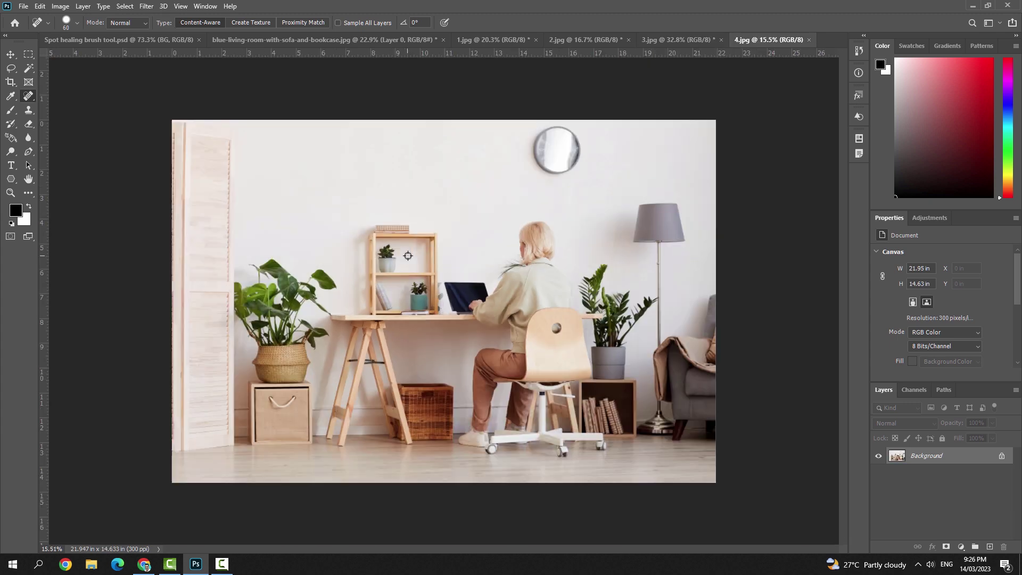
scroll(435, 280, up, 1)
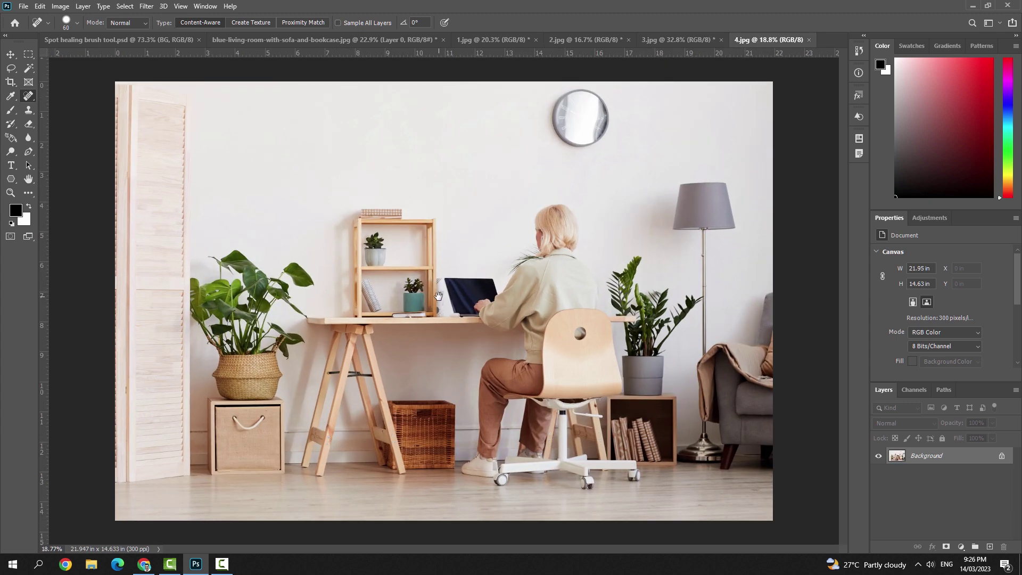
right_click(28, 96)
click(70, 97)
- Enlarge the brush and heal away the round wall clock, including its leftover smudge
key(bracketright)
key(bracketright)
key(bracketright)
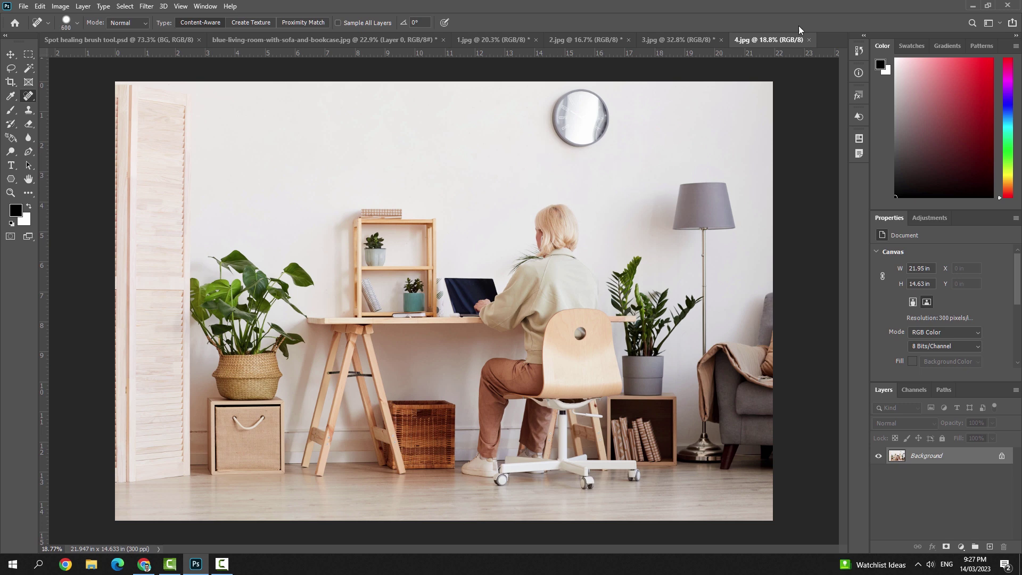
click(586, 119)
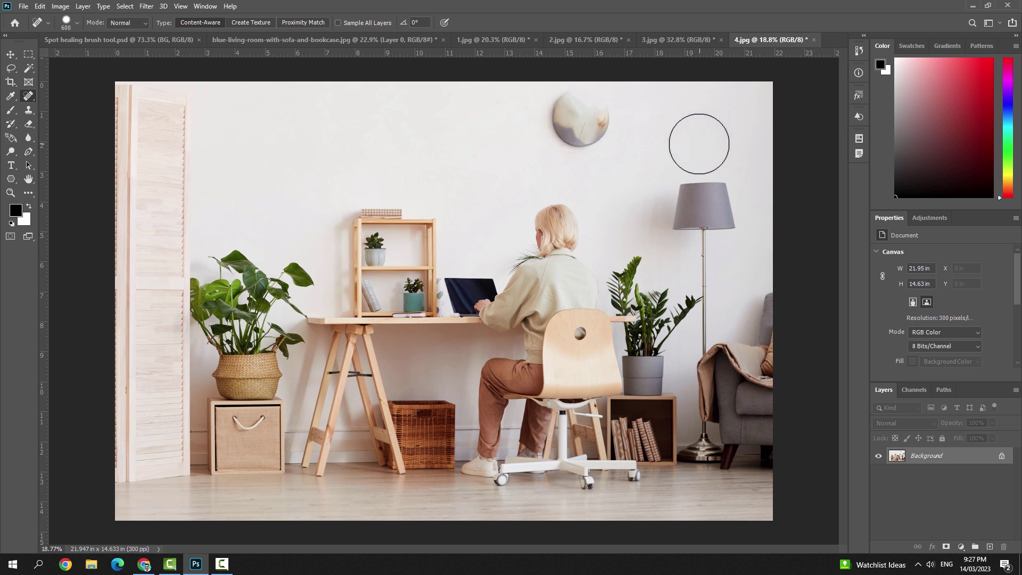
drag(564, 114, 579, 120)
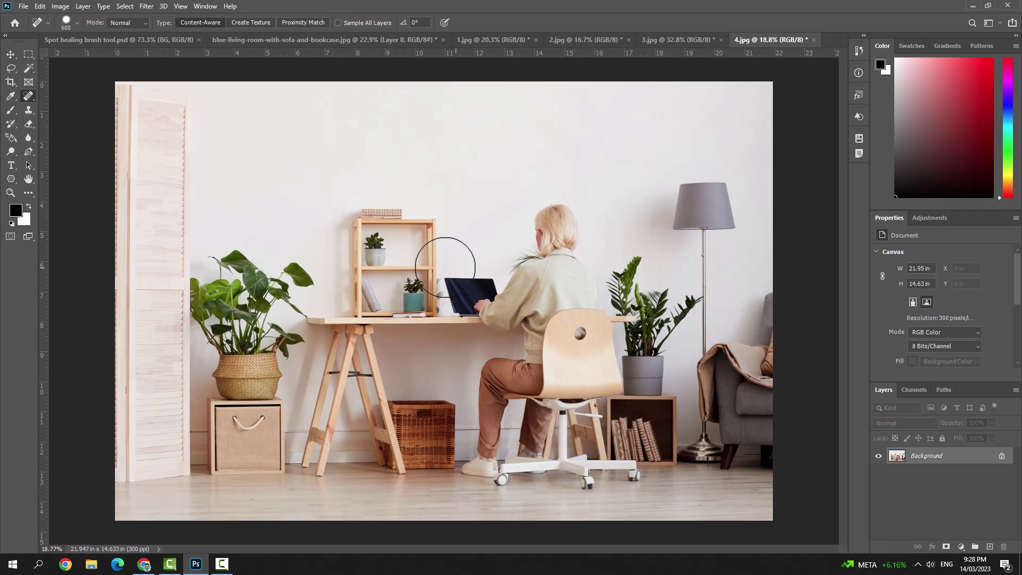
right_click(30, 95)
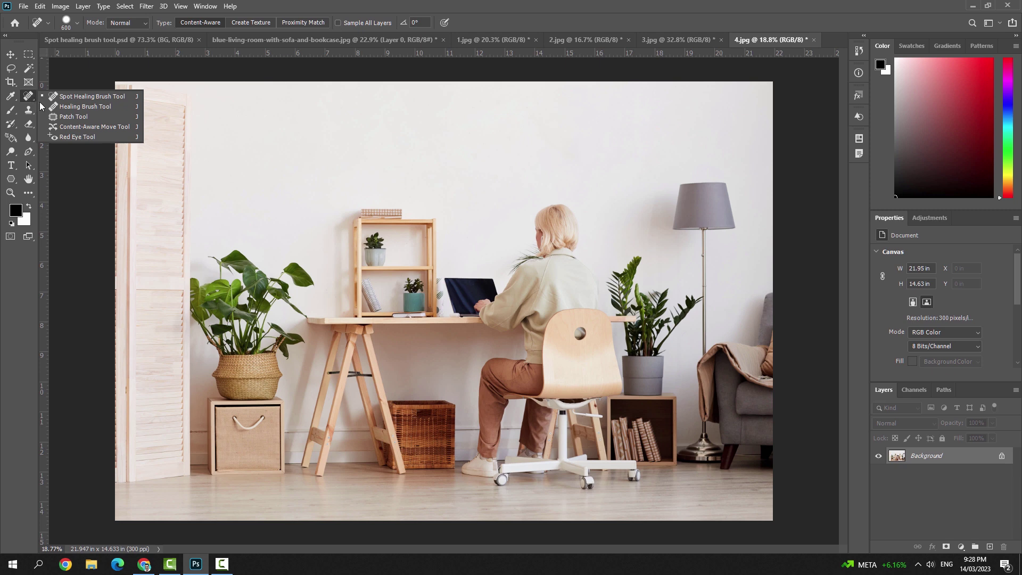